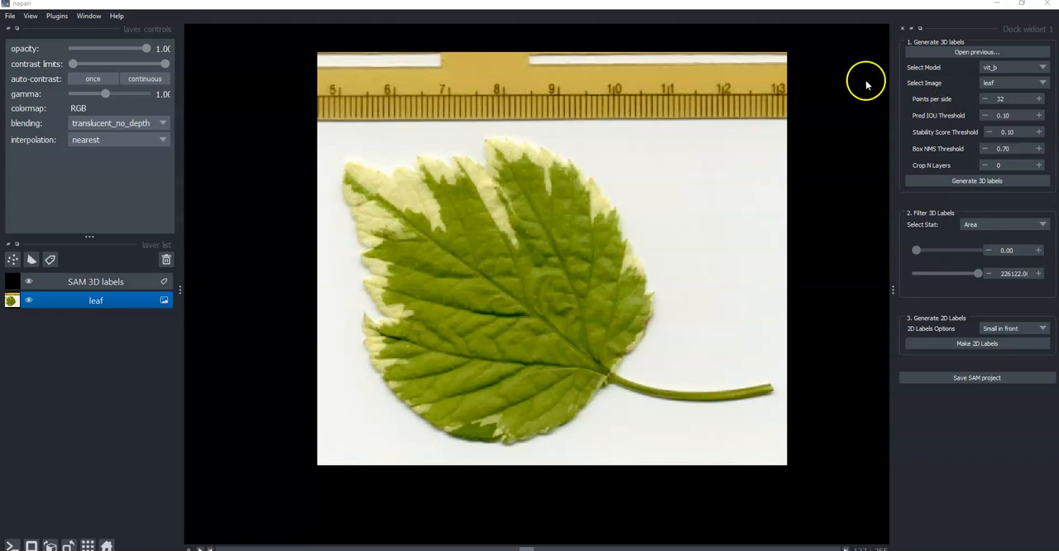
Generate 3D labels for the leaf image with the vit_b model, and examine the label stack from several angles.
left_click(945, 182)
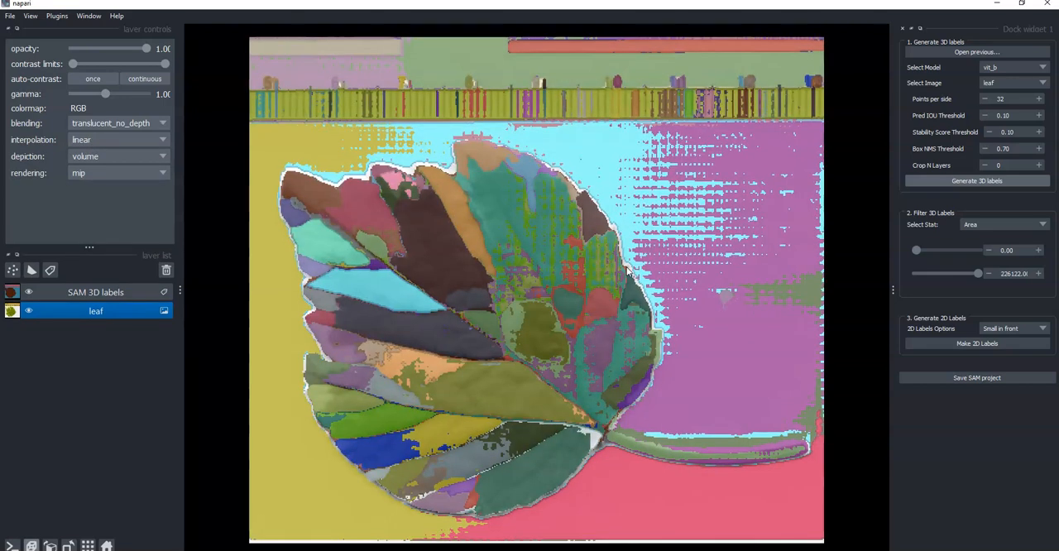
left_click(587, 351)
left_click(454, 332)
left_click_drag(336, 502, 417, 461)
left_click_drag(720, 449, 426, 222)
left_click_drag(405, 154, 451, 257)
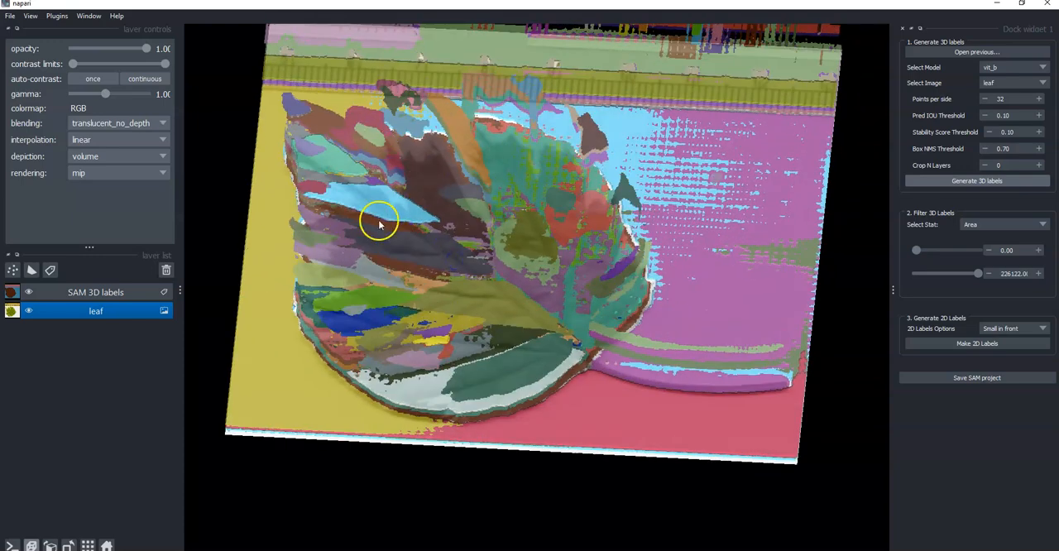
left_click_drag(419, 367, 603, 217)
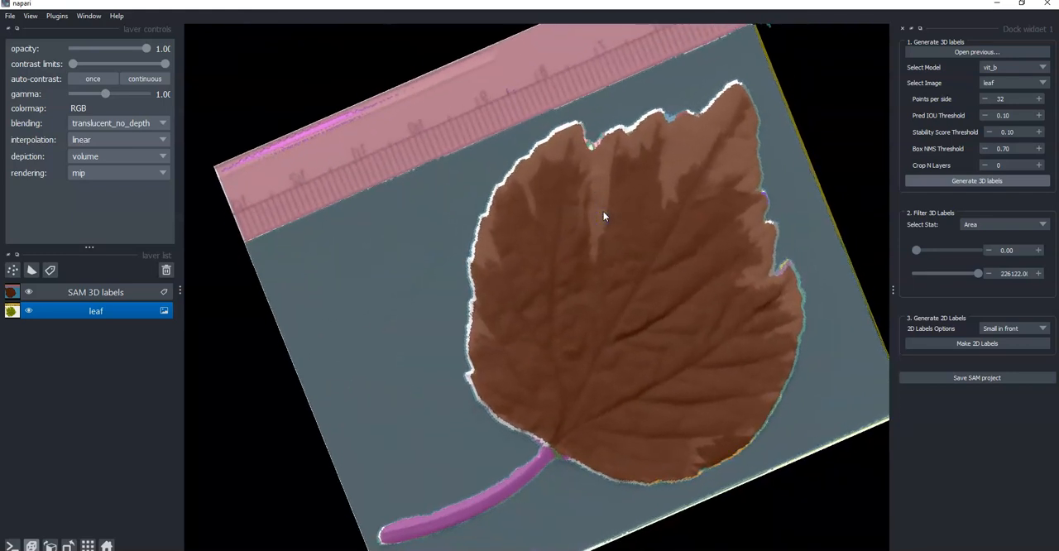
left_click(107, 546)
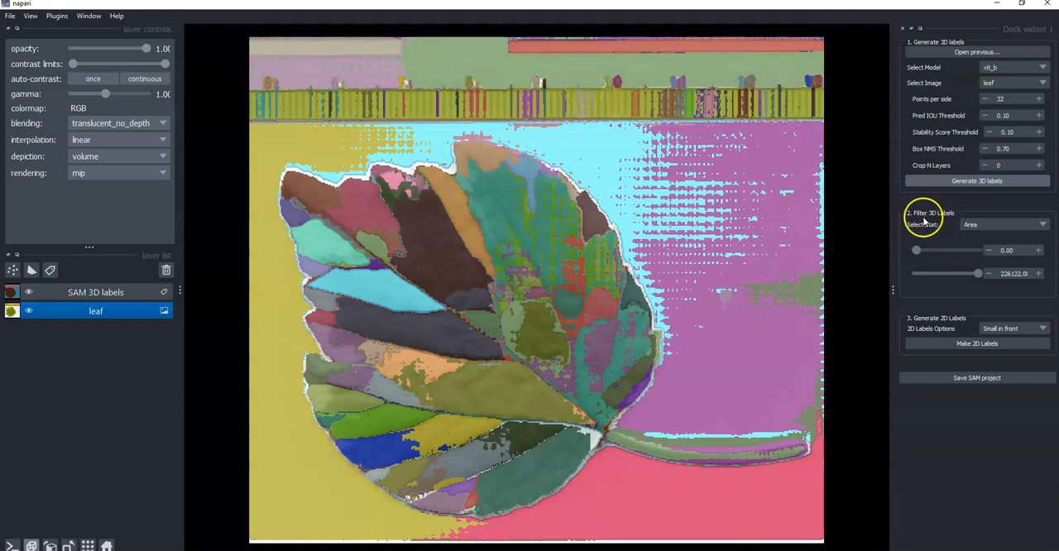
Filter the 3D labels by IOU, trying a minimum of 0.96 and settling on 0.29.
left_click(1041, 229)
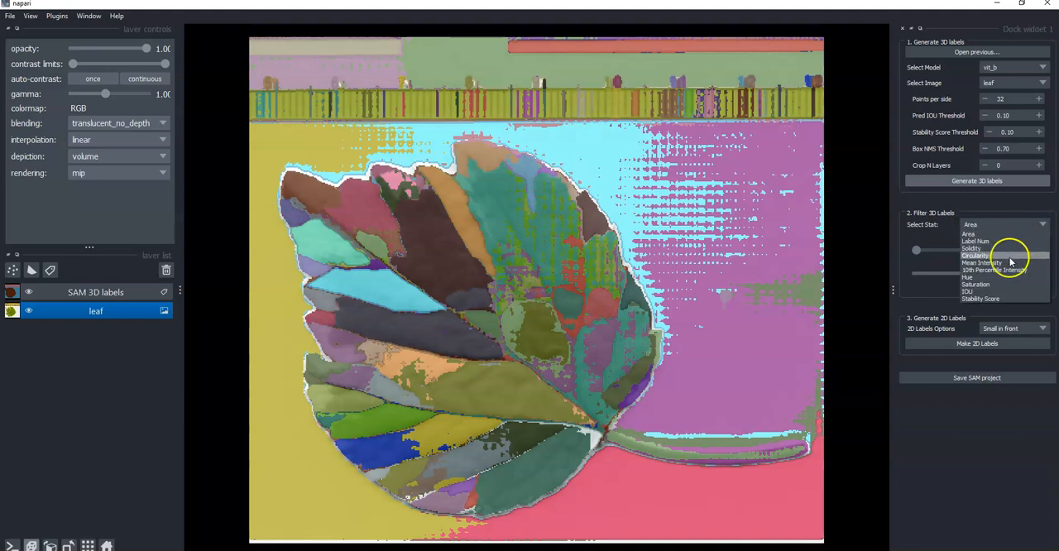
left_click(976, 294)
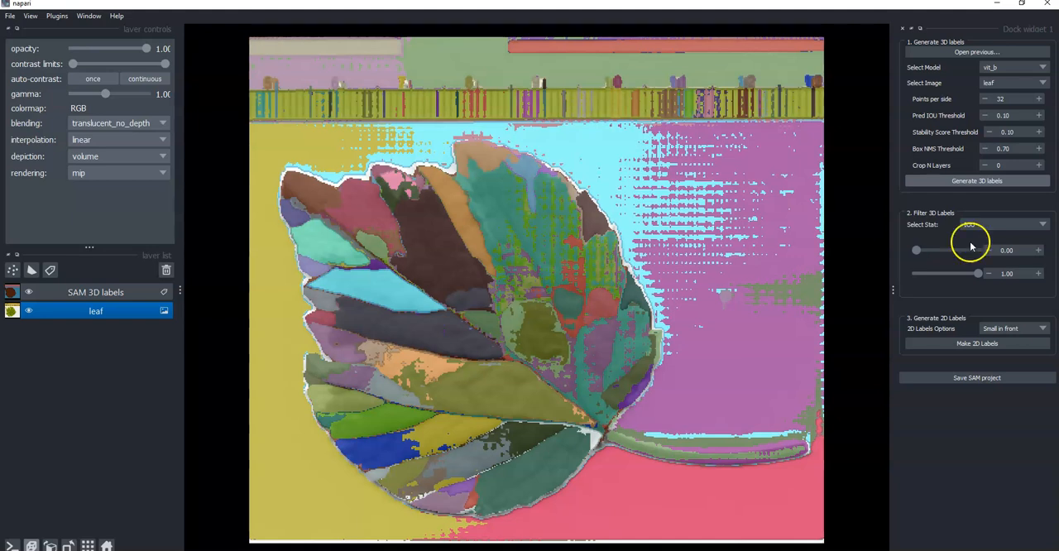
left_click_drag(917, 252, 976, 254)
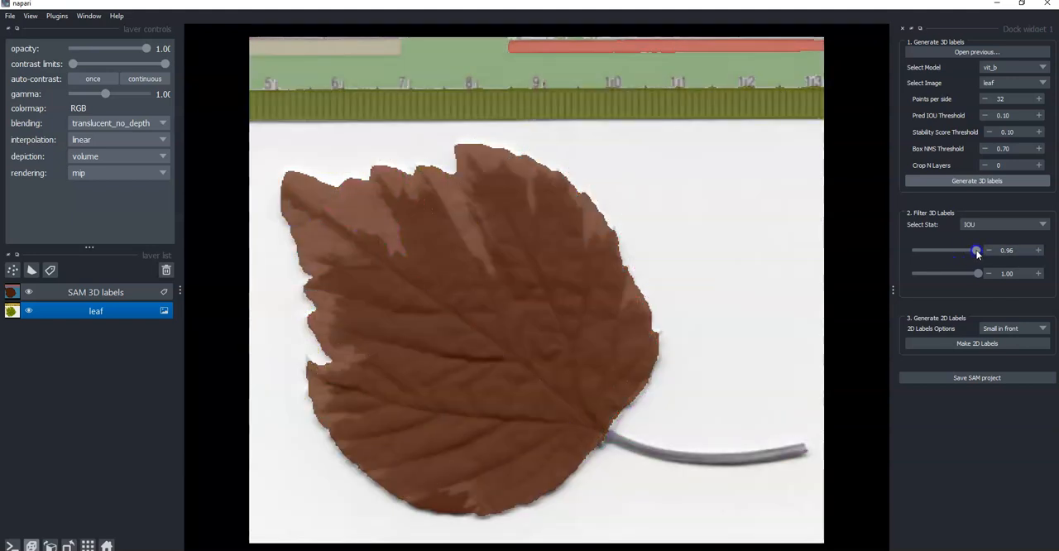
left_click_drag(977, 254, 937, 249)
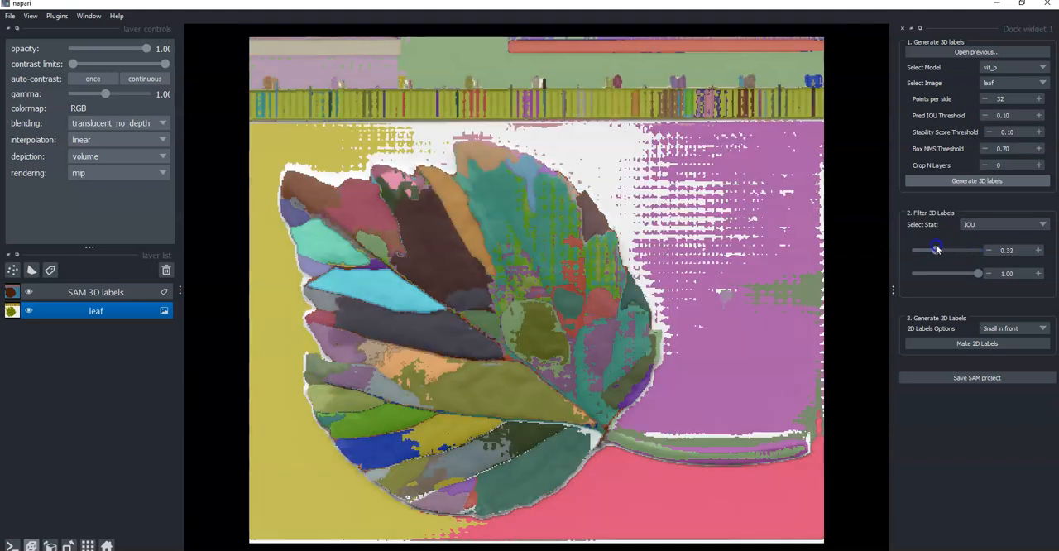
Filter the 3D labels by Label Num with a minimum of 9.00.
left_click(1042, 225)
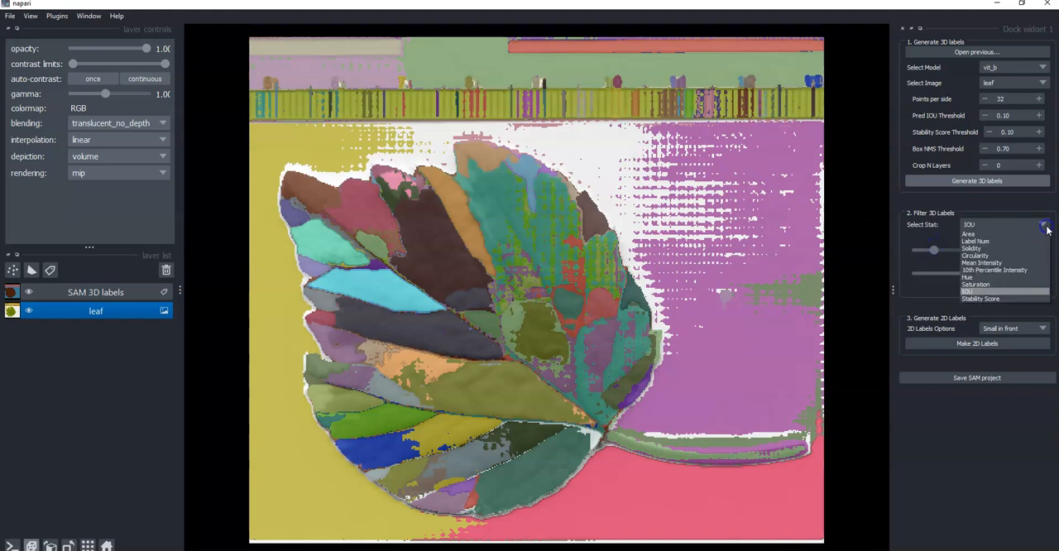
left_click(996, 241)
mouse_move(942, 249)
left_mouse_down()
mouse_move(915, 253)
mouse_move(981, 256)
mouse_move(922, 250)
left_mouse_up()
left_click(1018, 225)
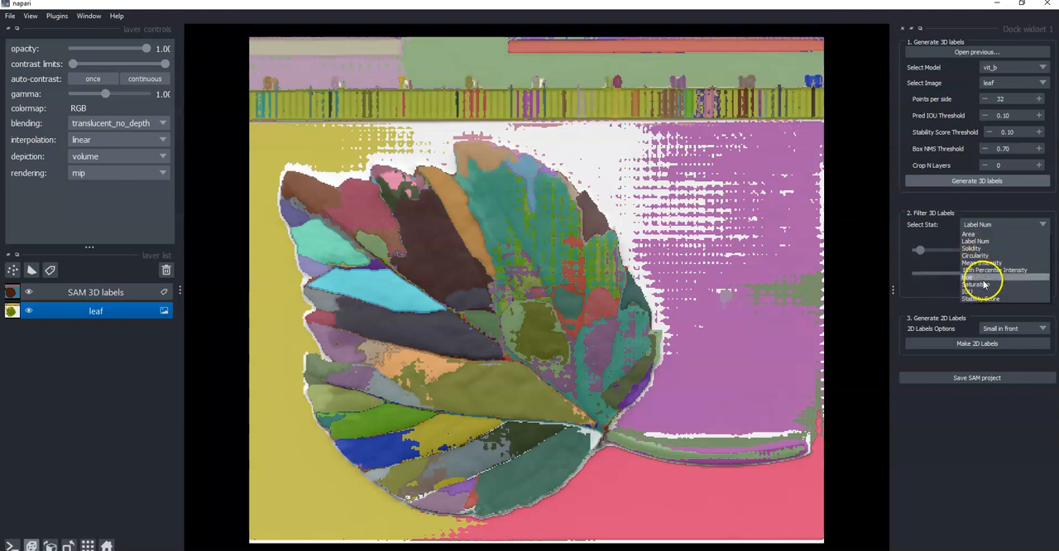
left_click(897, 243)
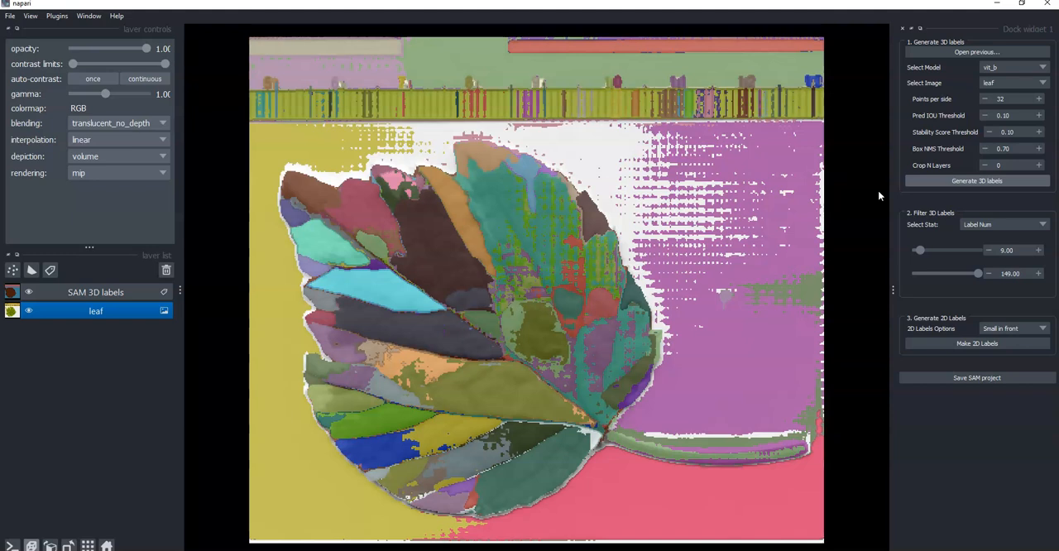
Select the SAM 3D labels layer and check the result stats of the dark brown label on the upper leaf.
left_click(431, 237)
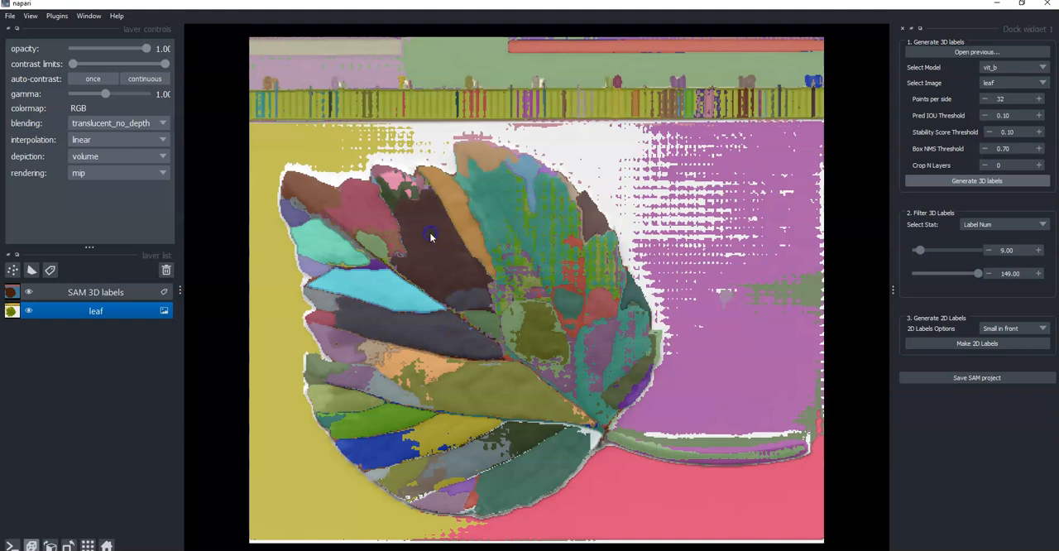
left_click(120, 290)
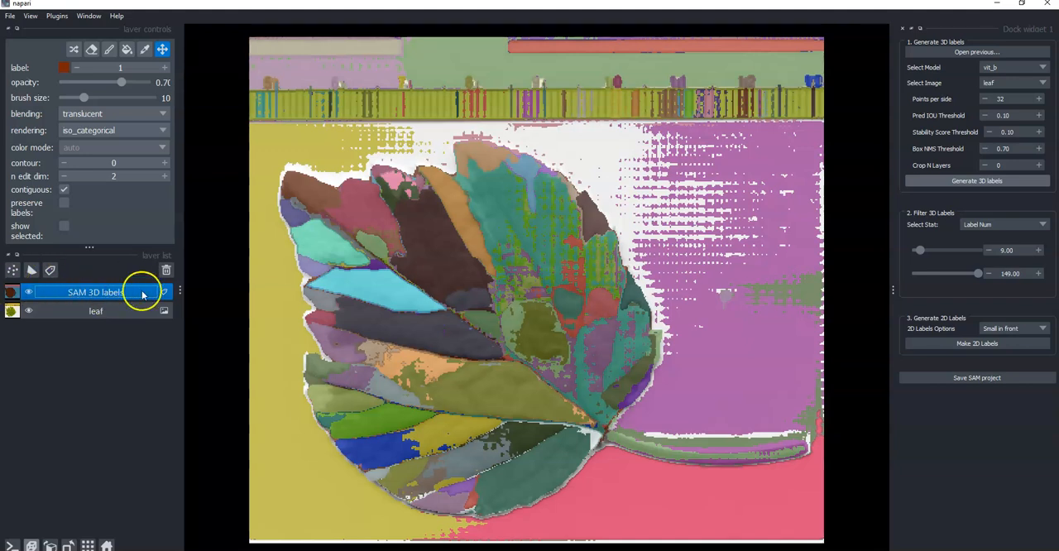
left_click(432, 240)
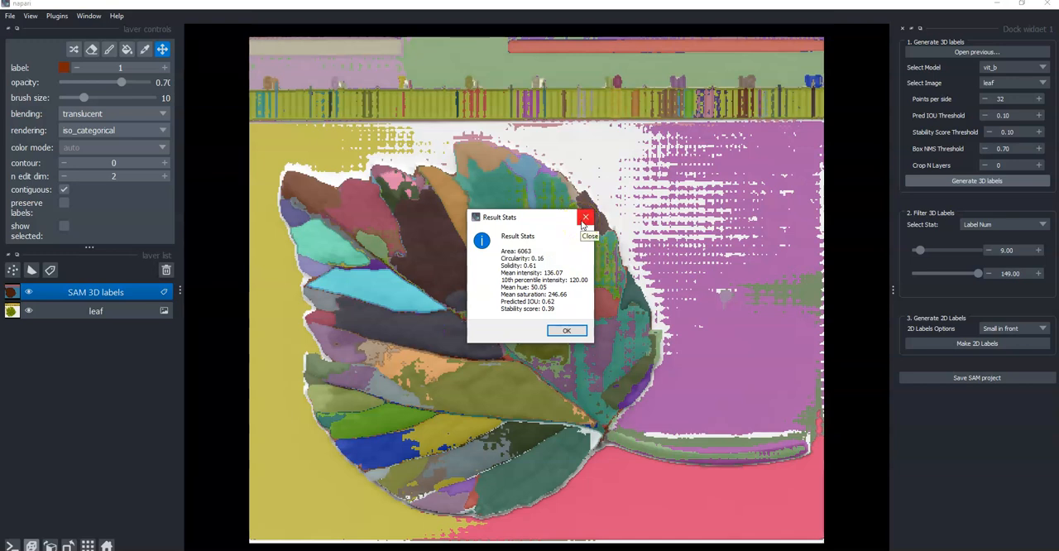
left_click(563, 330)
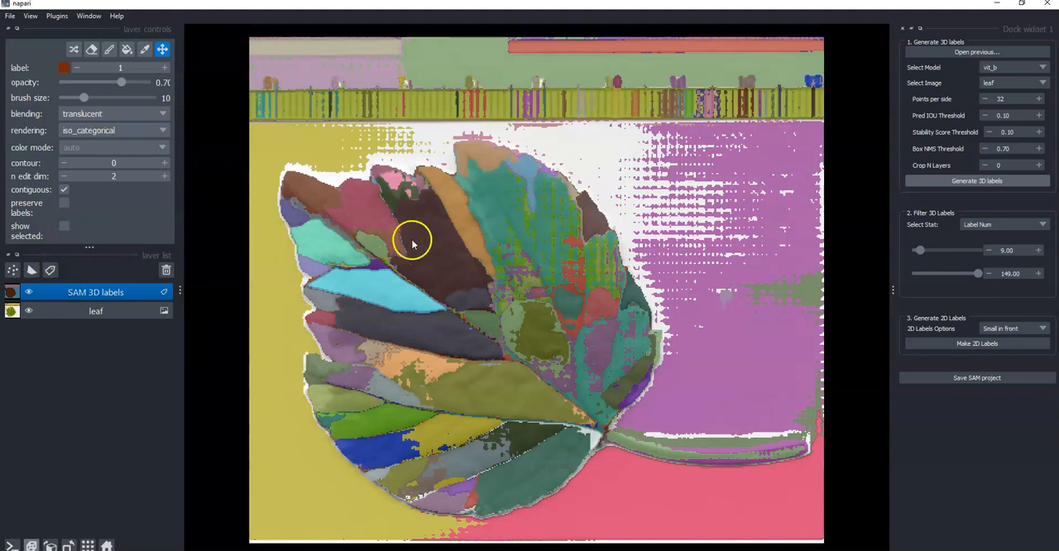
Pick the dark brown label on the upper leaf and show only that label for closer inspection.
left_click(145, 49)
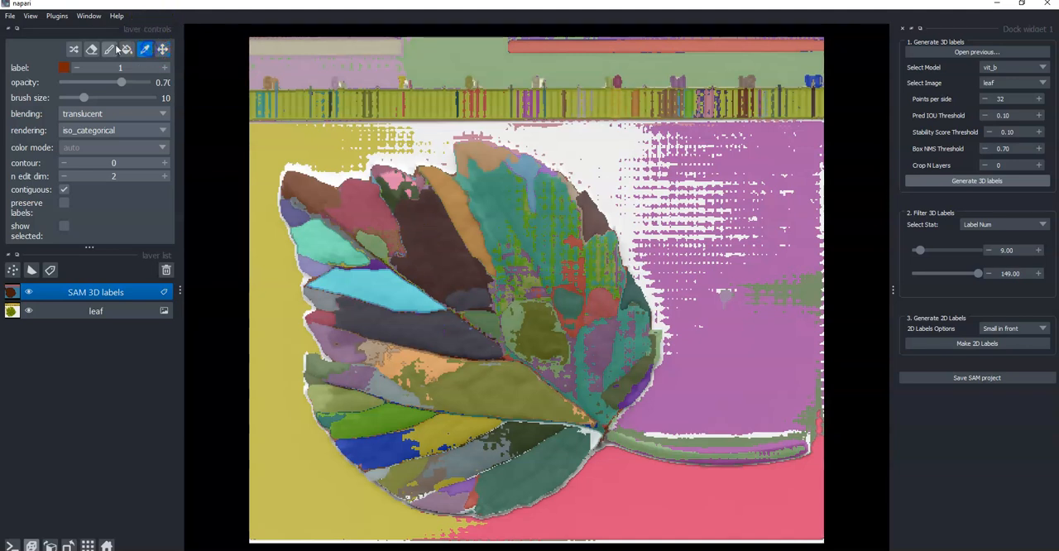
left_click(422, 227)
left_click(64, 225)
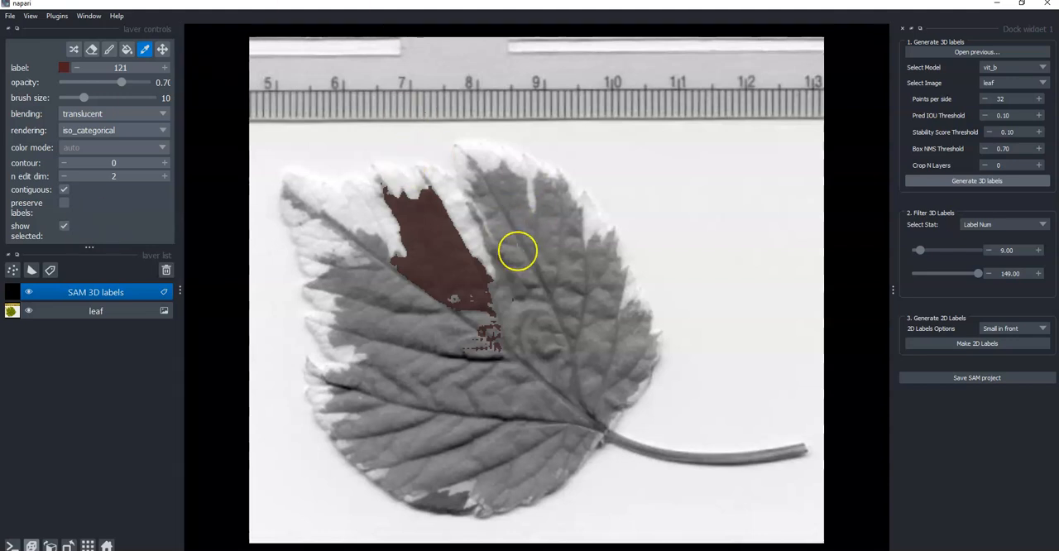
scroll(497, 301, "up", 4)
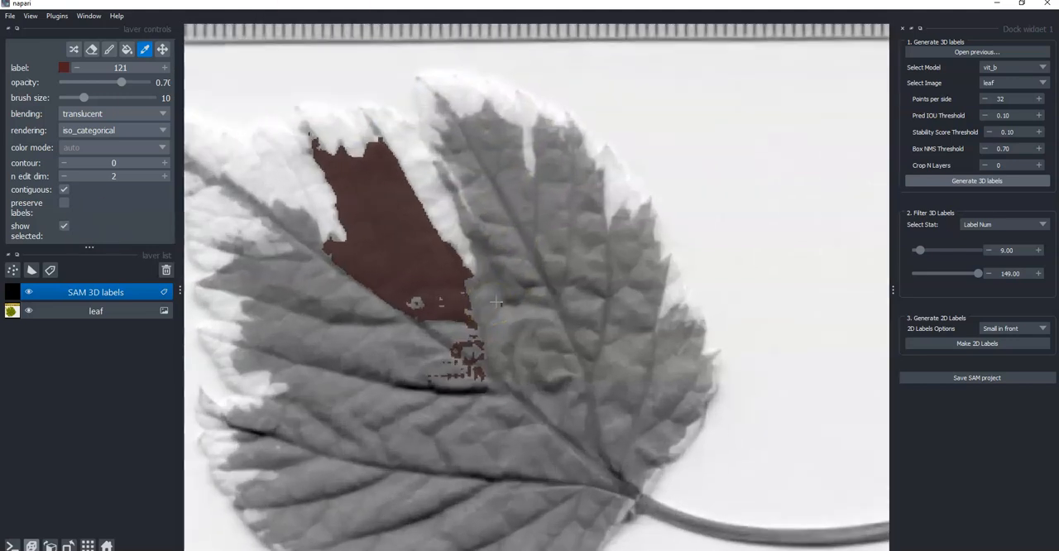
left_click(162, 49)
mouse_move(457, 293)
left_mouse_down()
mouse_move(552, 241)
mouse_move(485, 237)
mouse_move(530, 123)
mouse_move(466, 310)
left_mouse_up()
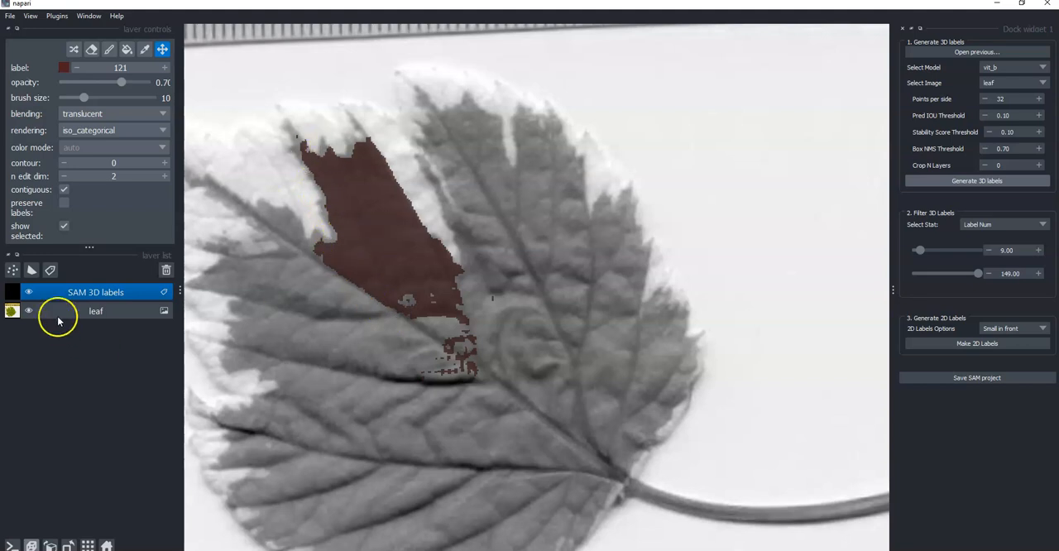
Compare the isolated label with the leaf by toggling the SAM 3D labels layer, and show all labels again.
left_click(29, 293)
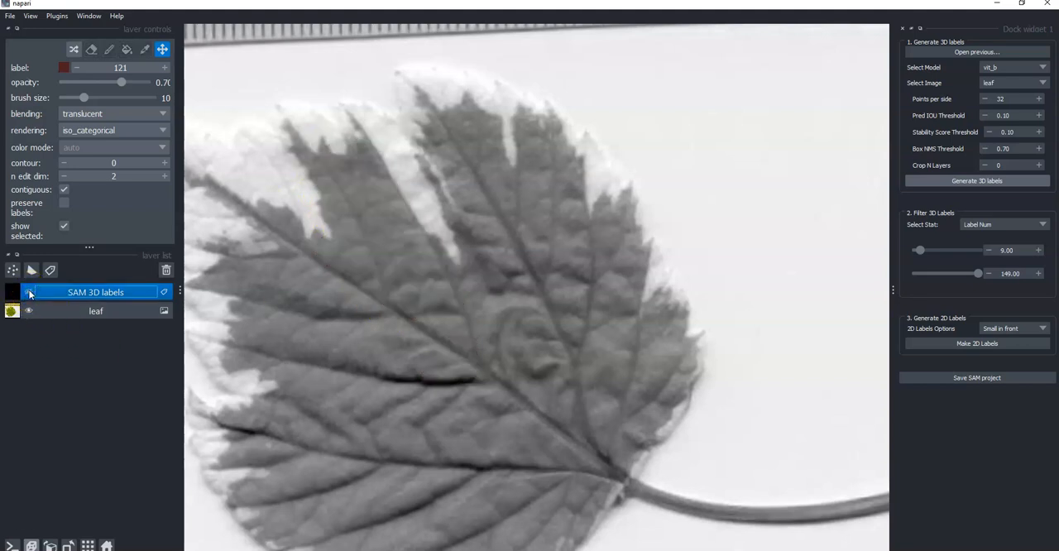
left_click(29, 293)
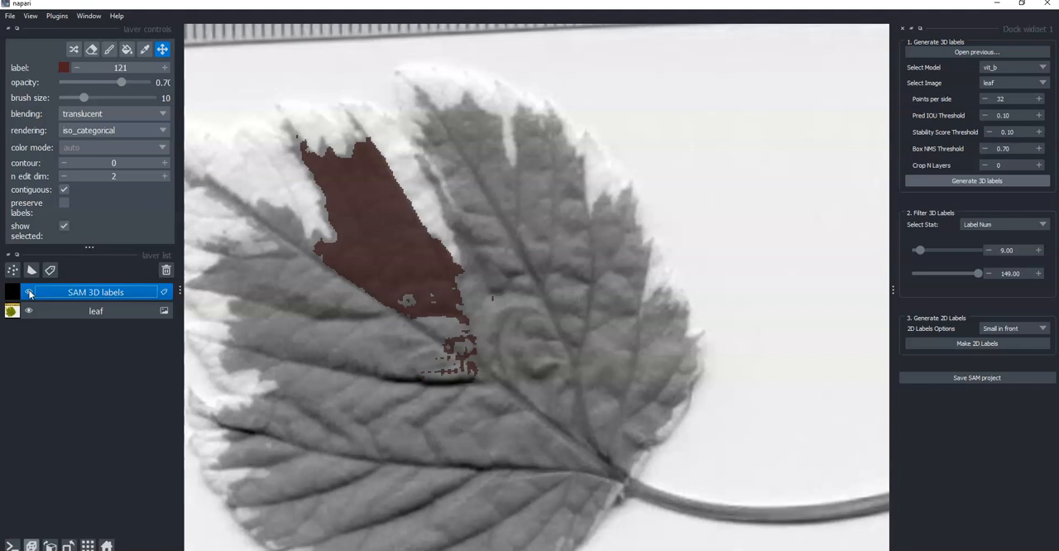
left_click(29, 293)
left_click(29, 293)
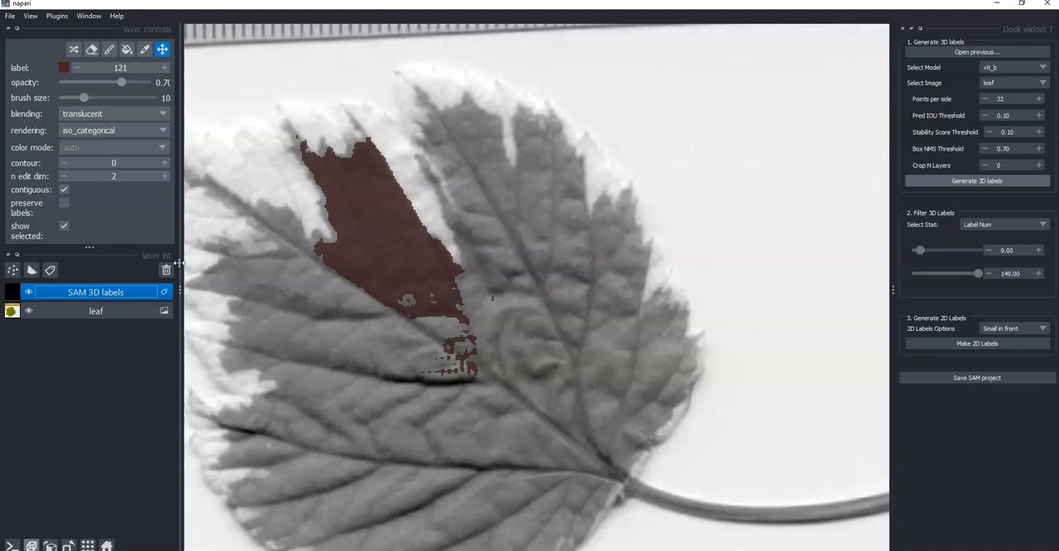
left_click(64, 225)
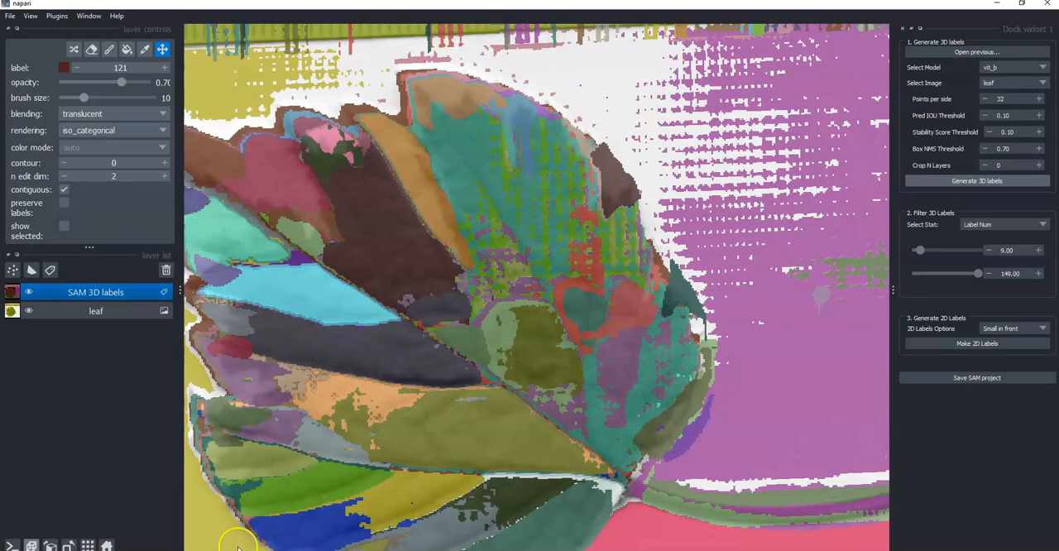
left_click(107, 546)
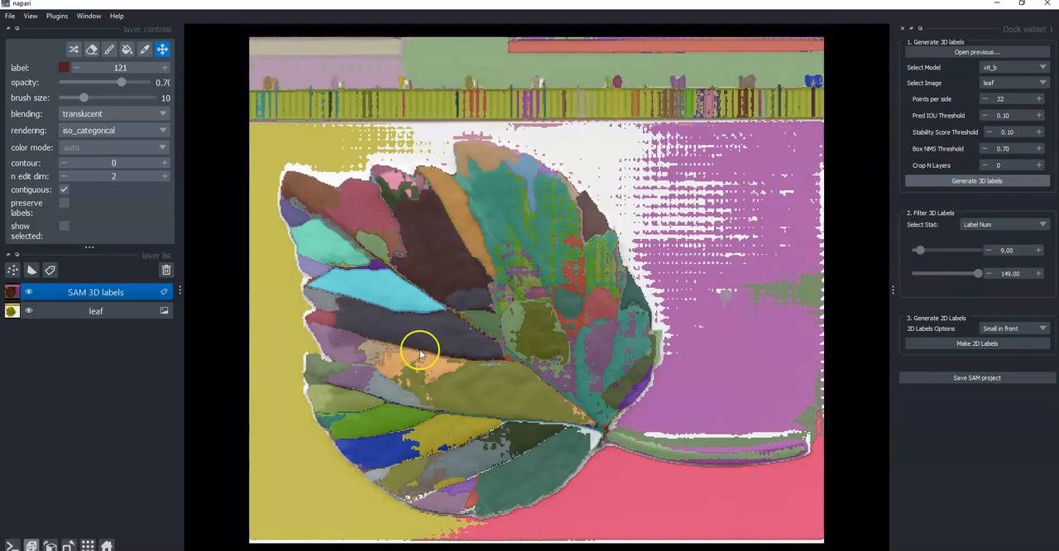
Create a 2D labels layer from the 3D labels using the Big in front option.
left_click_drag(342, 437, 381, 361)
left_click_drag(372, 238, 335, 298)
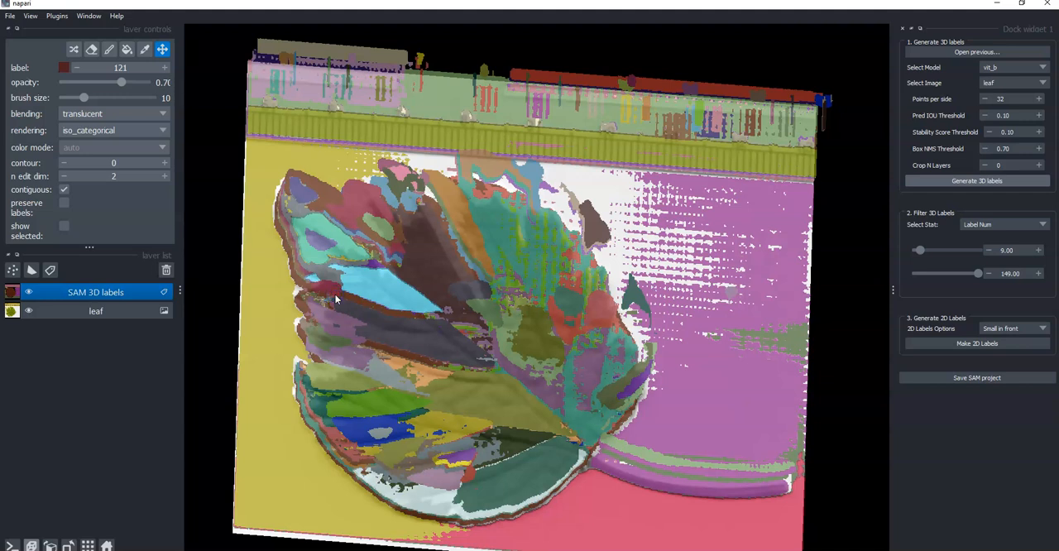
left_click_drag(335, 298, 374, 259)
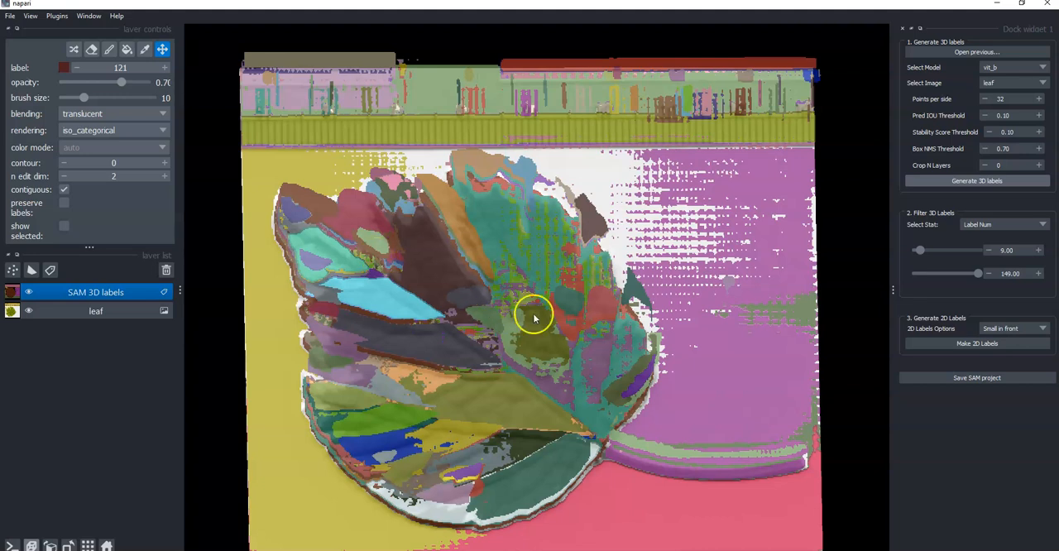
left_click(1040, 329)
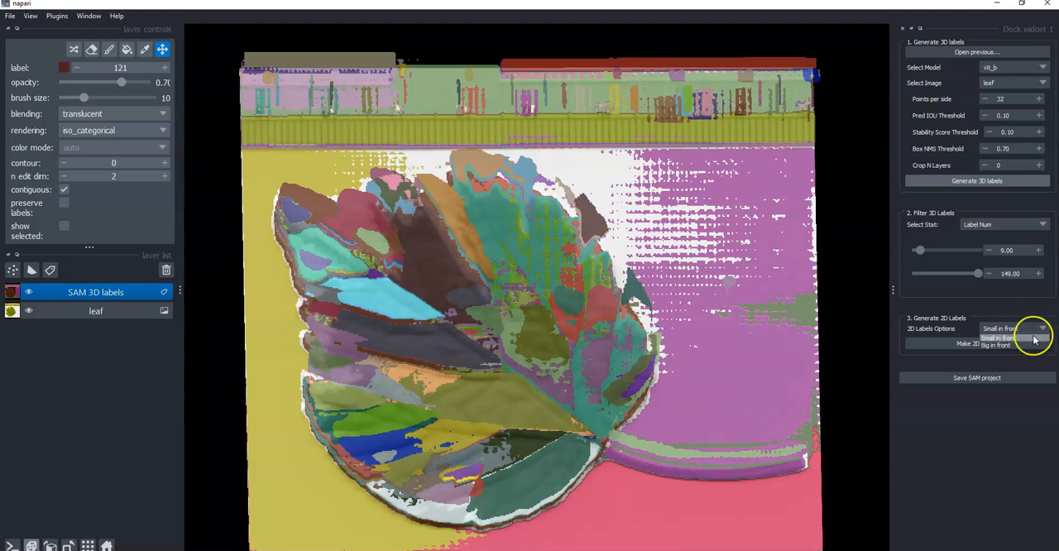
left_click(1033, 339)
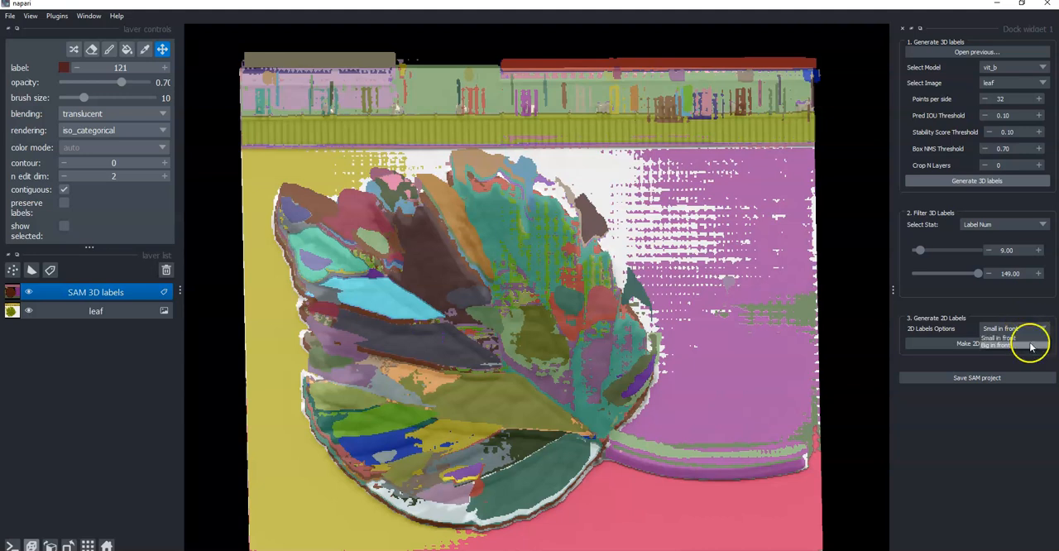
left_click(1031, 345)
left_click(978, 344)
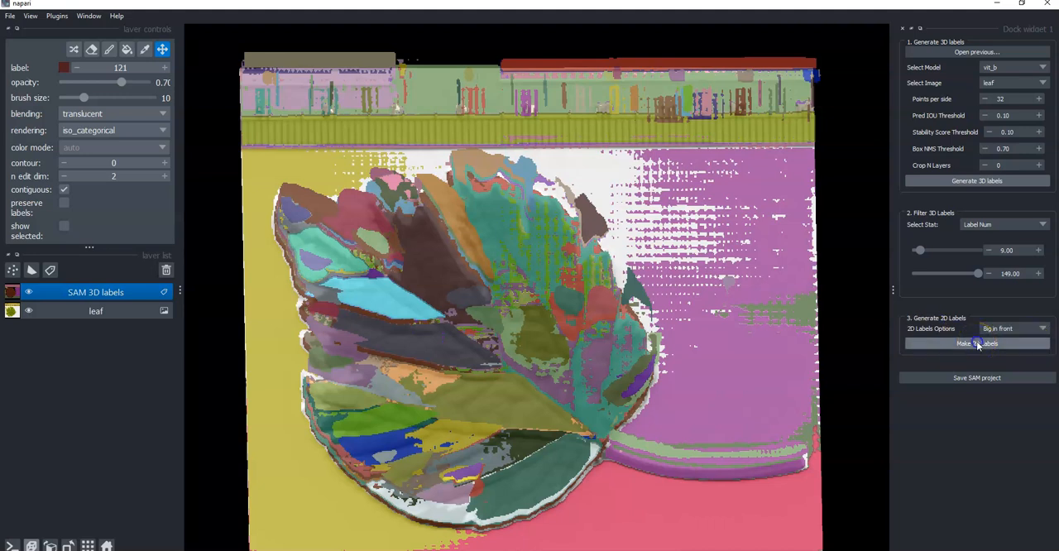
Create a second 2D labels layer using the Small in front option.
left_click(1026, 327)
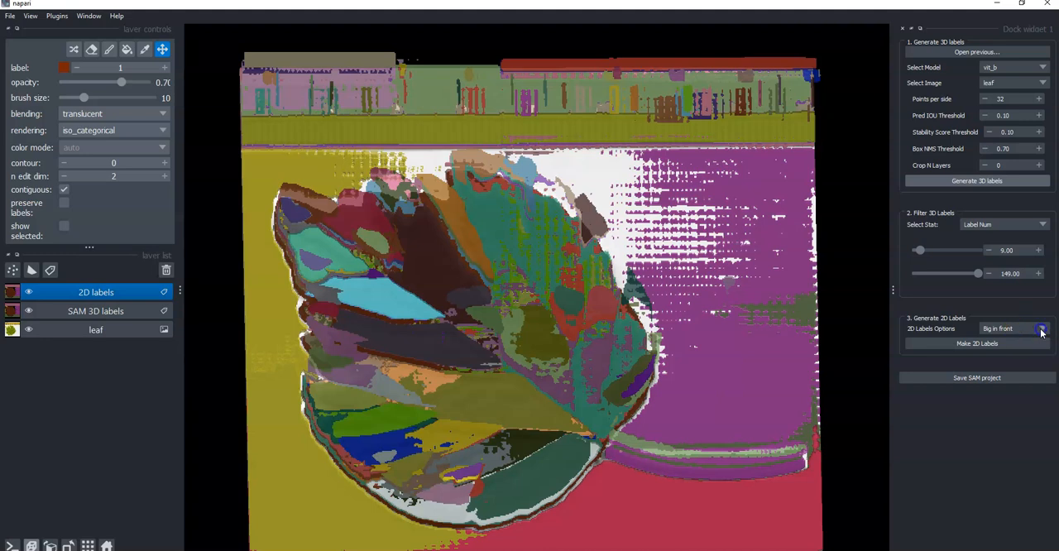
left_click(1031, 340)
left_click(952, 344)
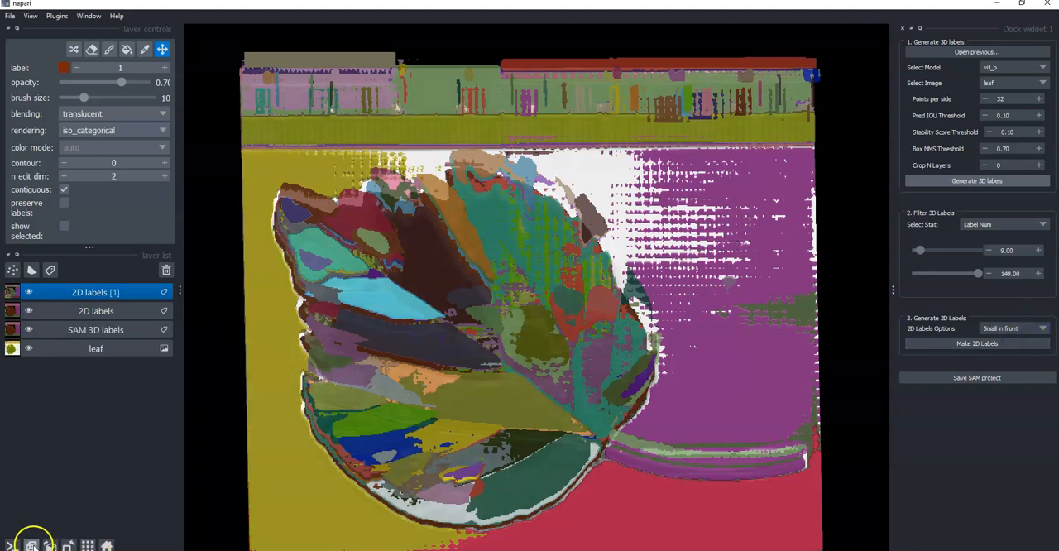
Switch to the 2D view and compare the two 2D label layers, leaving only 2D labels [1] shown over the leaf.
left_click(31, 546)
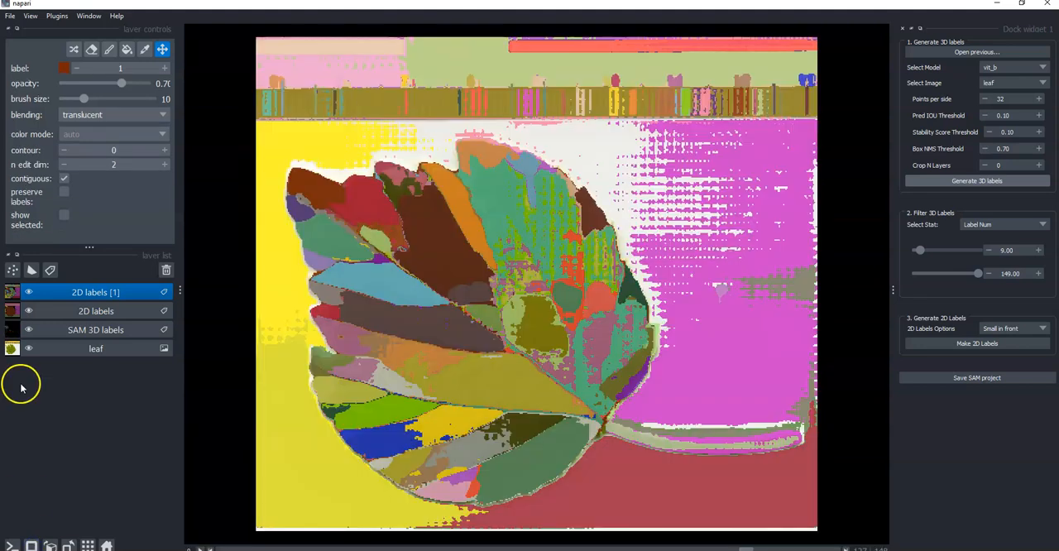
left_click(28, 310)
left_click(27, 331)
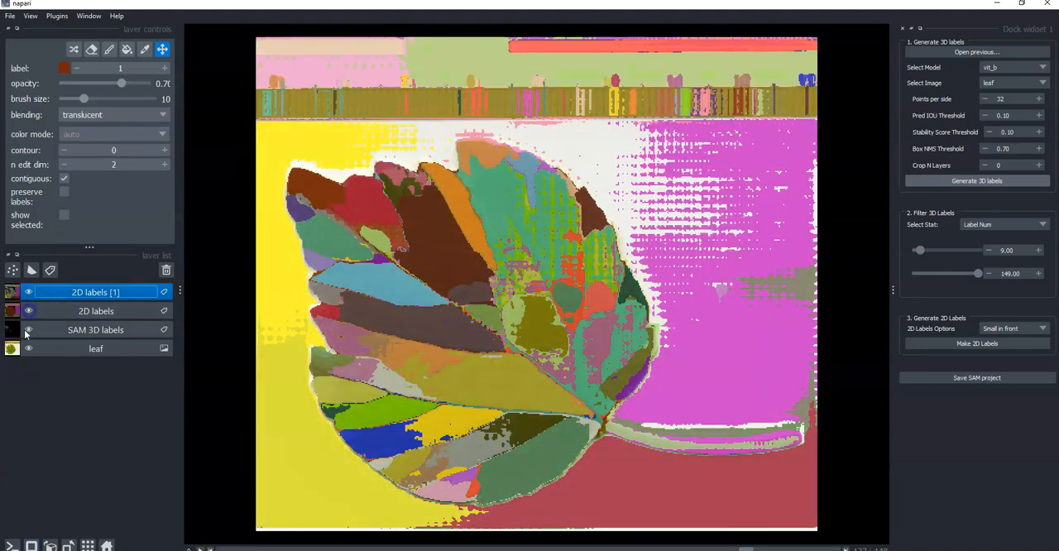
left_click(28, 292)
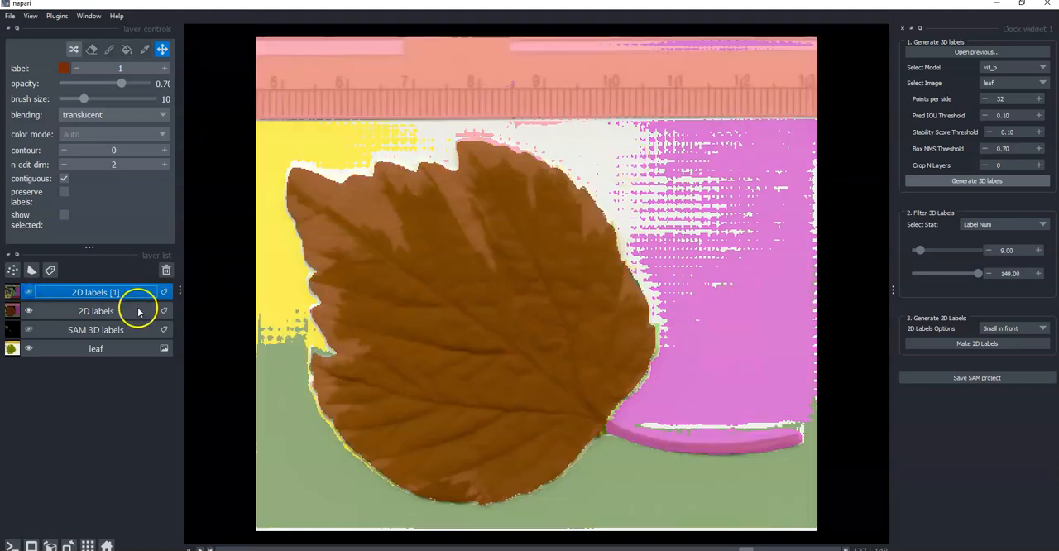
left_click(29, 310)
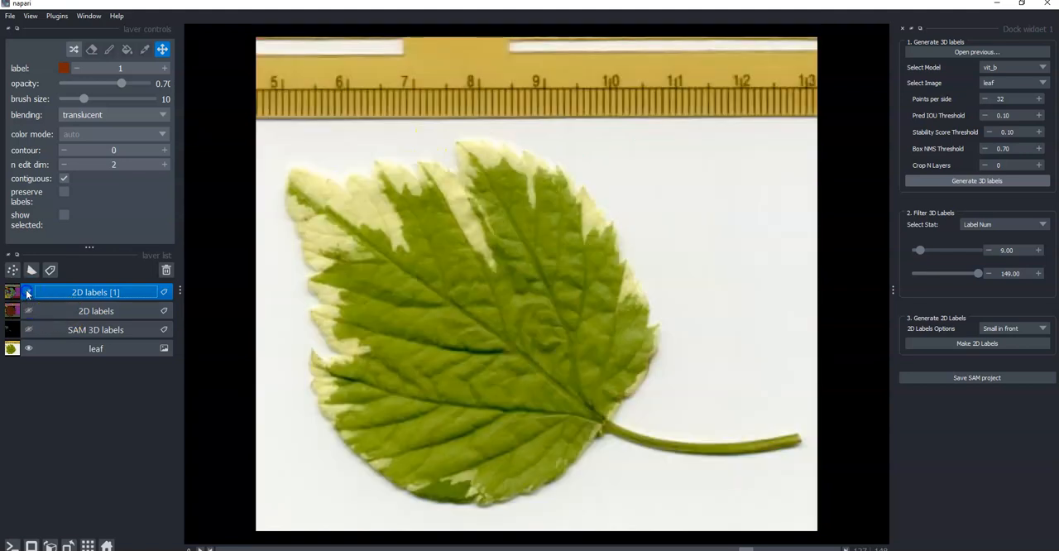
left_click(28, 293)
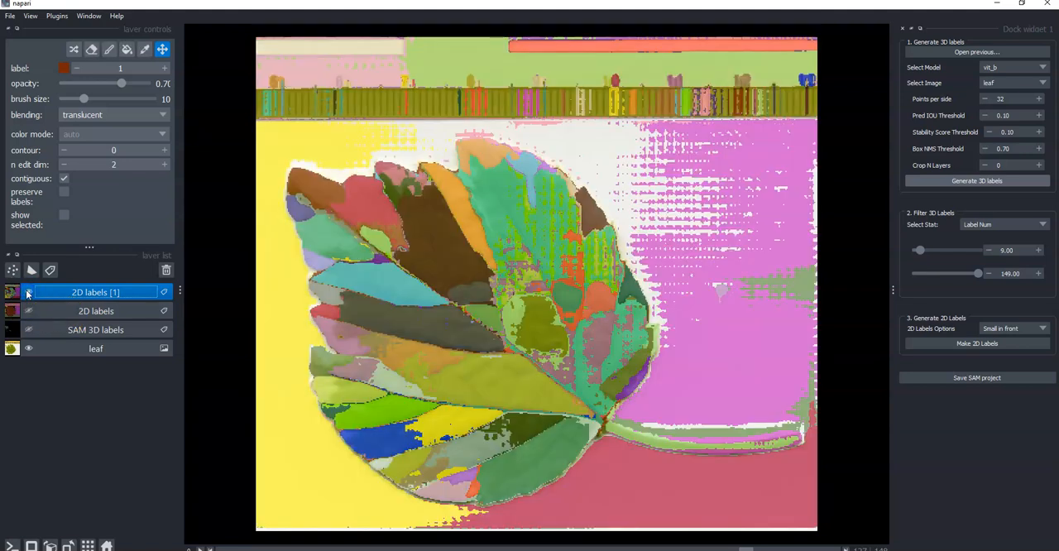